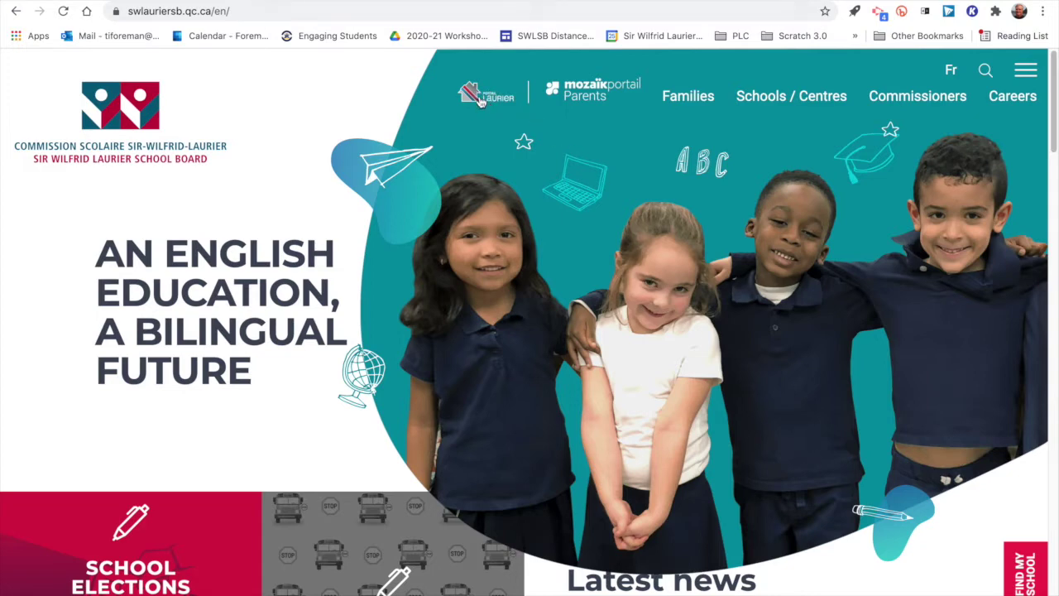
# - Open My Resources in the Teacher workspace of Mozaïk Portal, going through the school board's Portal site
pyautogui.click(487, 98)
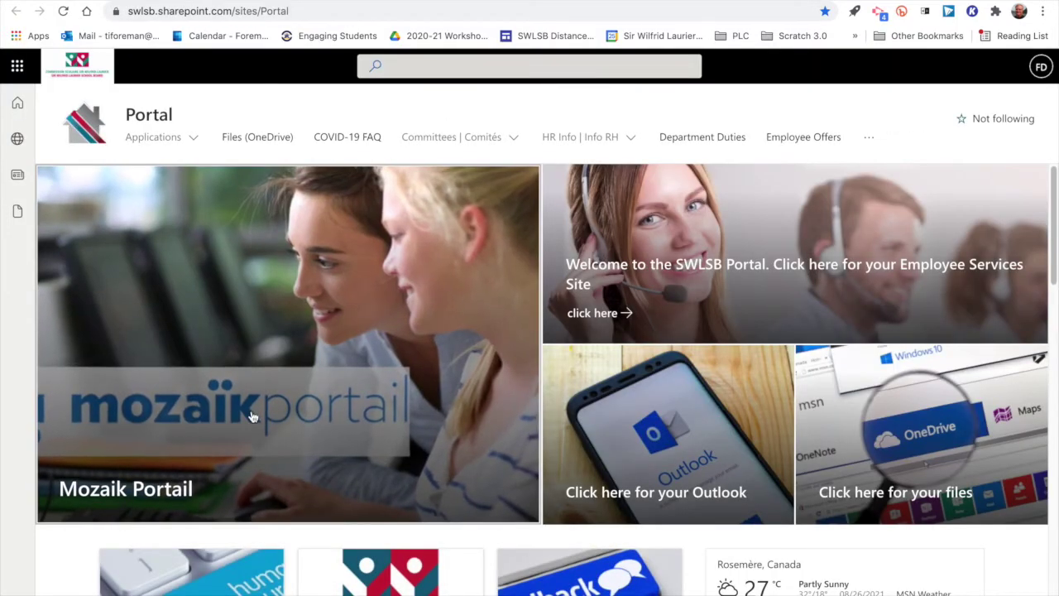
pyautogui.click(253, 416)
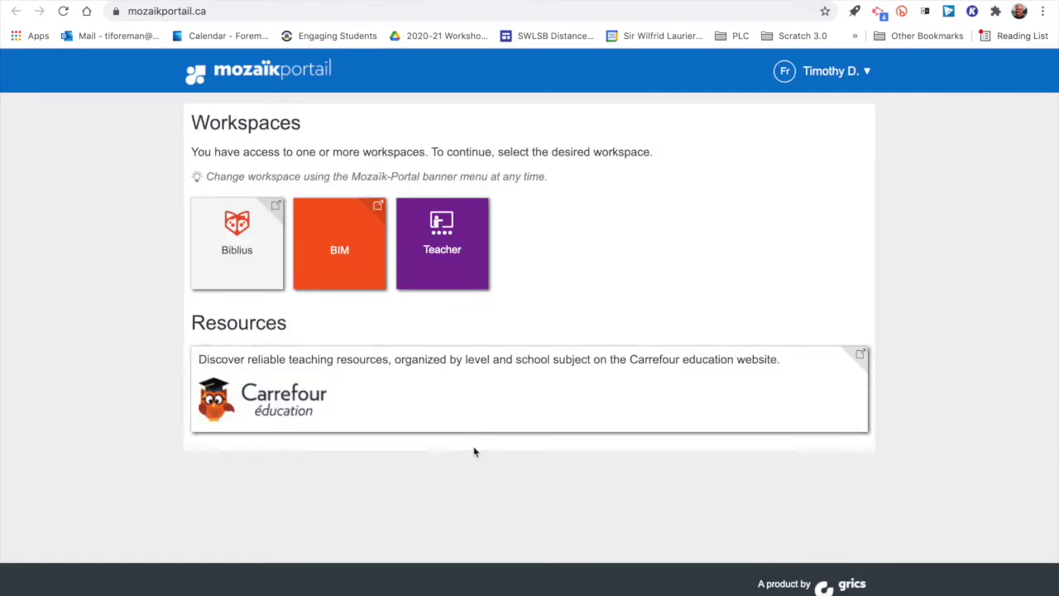
pyautogui.click(426, 228)
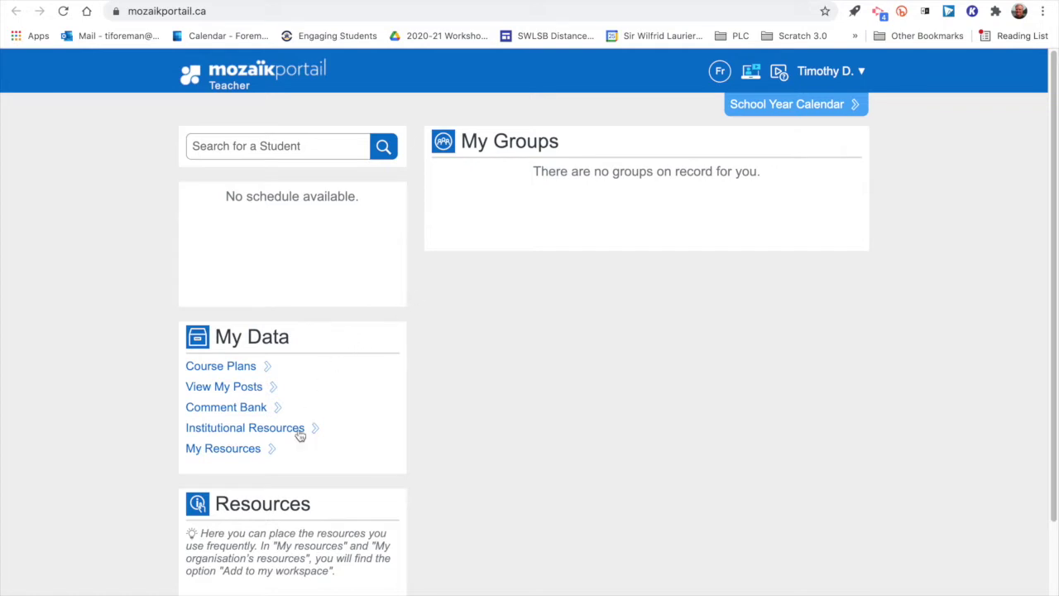
pyautogui.click(215, 451)
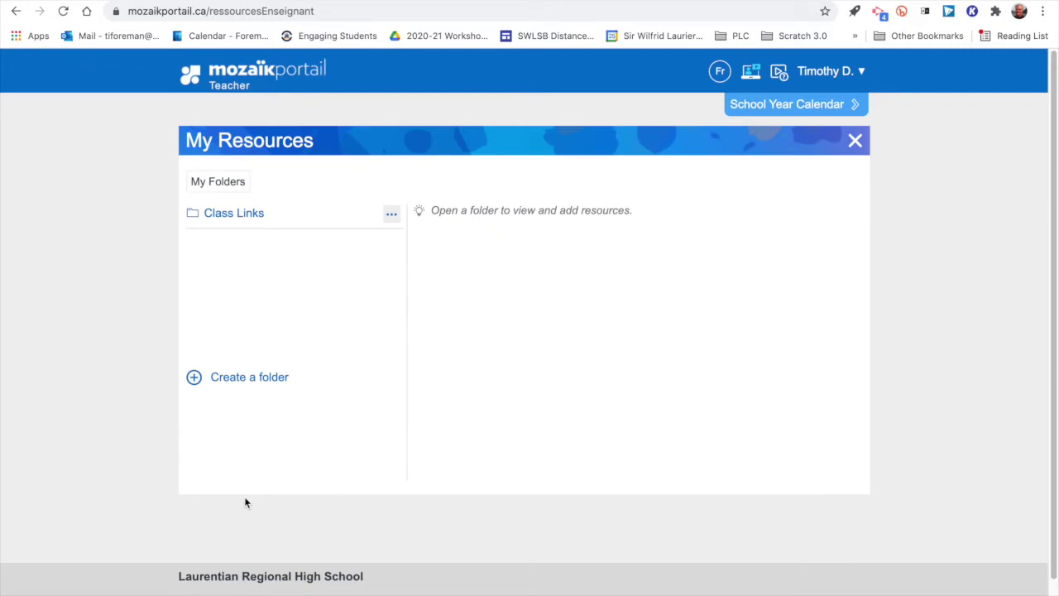
# - Create a resource folder named Online Teaching
pyautogui.click(195, 383)
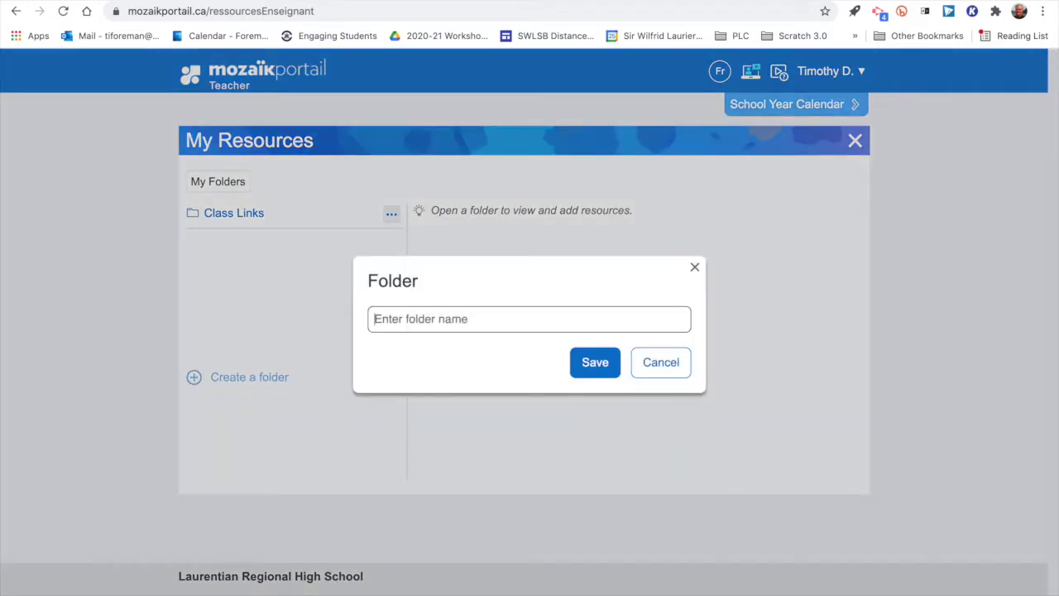
pyautogui.write('Online ')
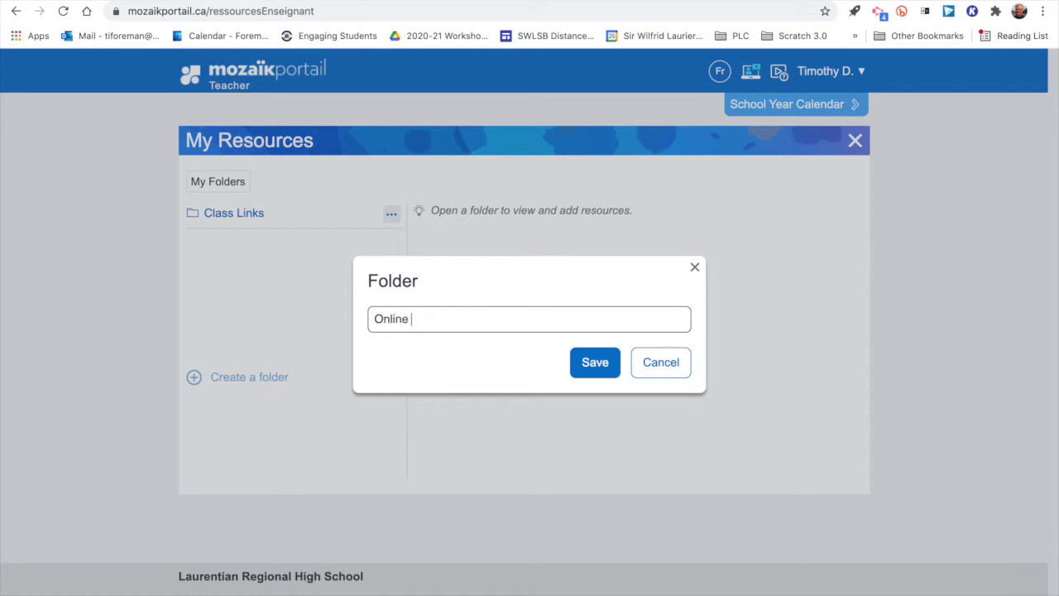
pyautogui.write('Teaching')
pyautogui.click(587, 366)
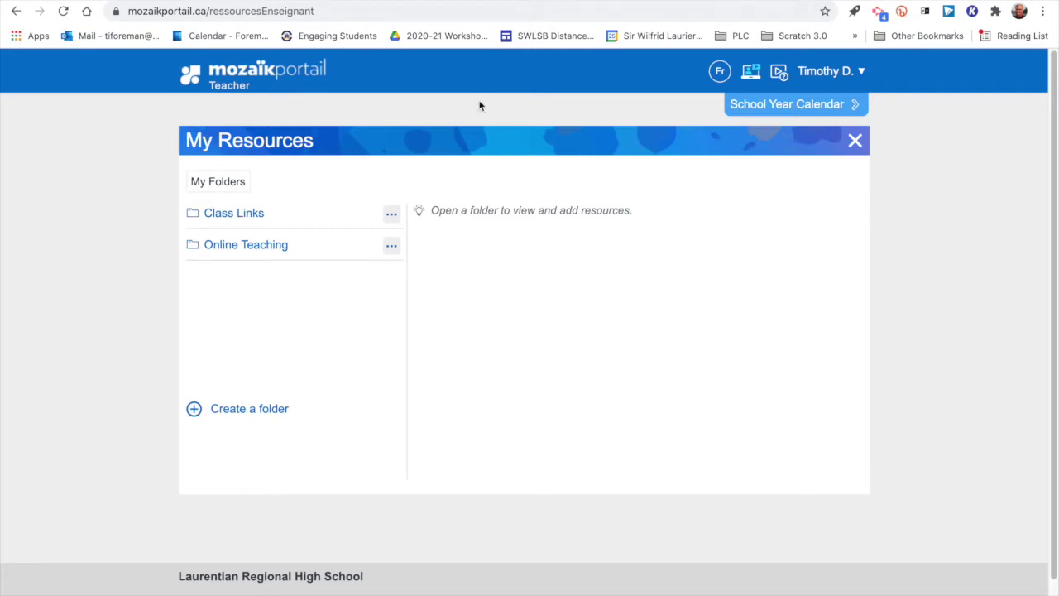
# - Switch to Zoom's Meetings page and copy the invite link of the recurring meeting My Other Meeting Room
pyautogui.hotkey('ctrl', 'Tab')
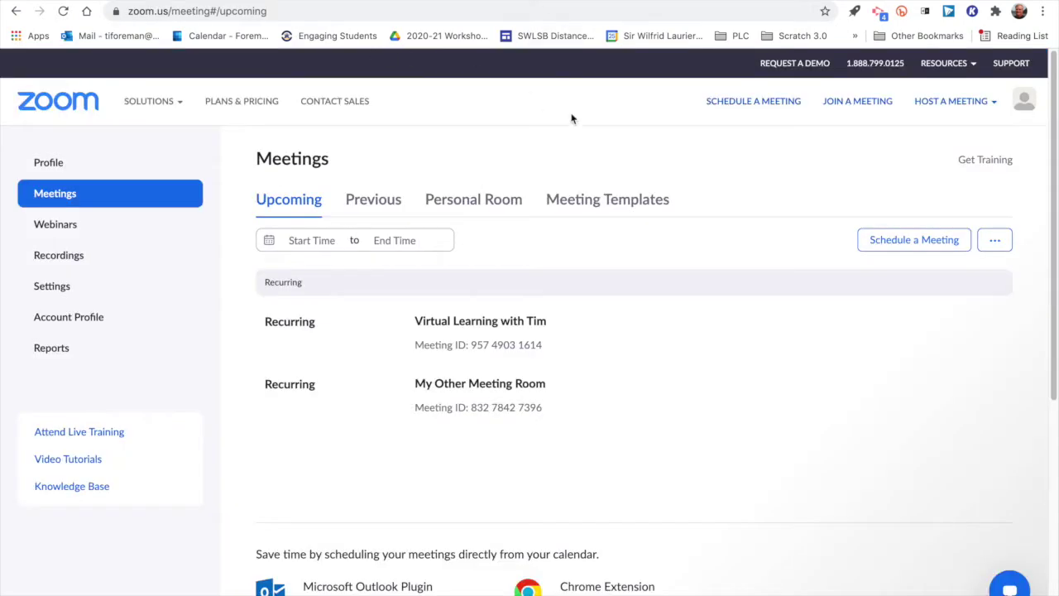
pyautogui.moveTo(948, 115)
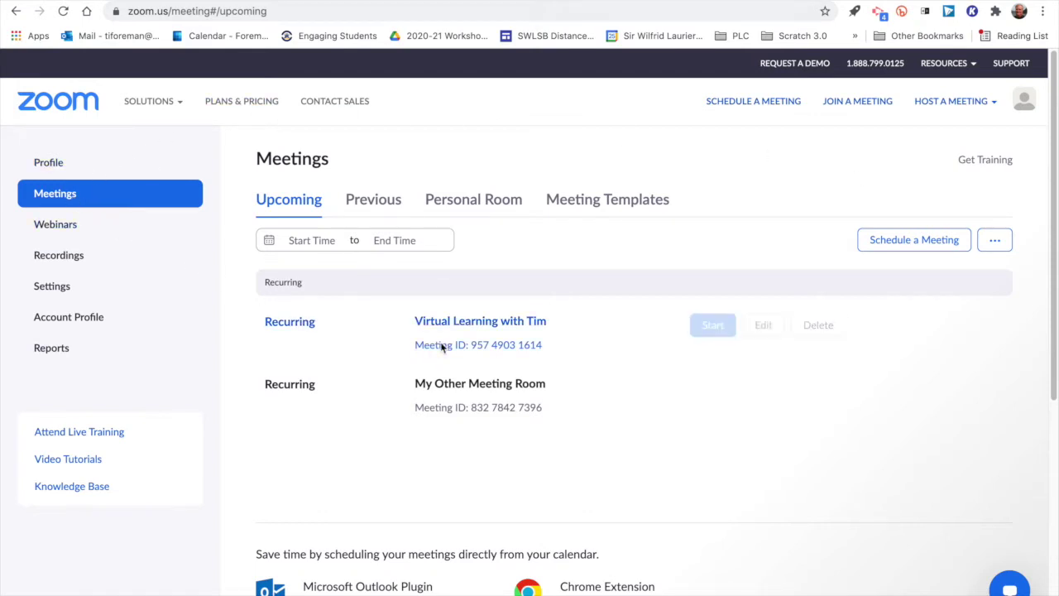
pyautogui.moveTo(469, 389)
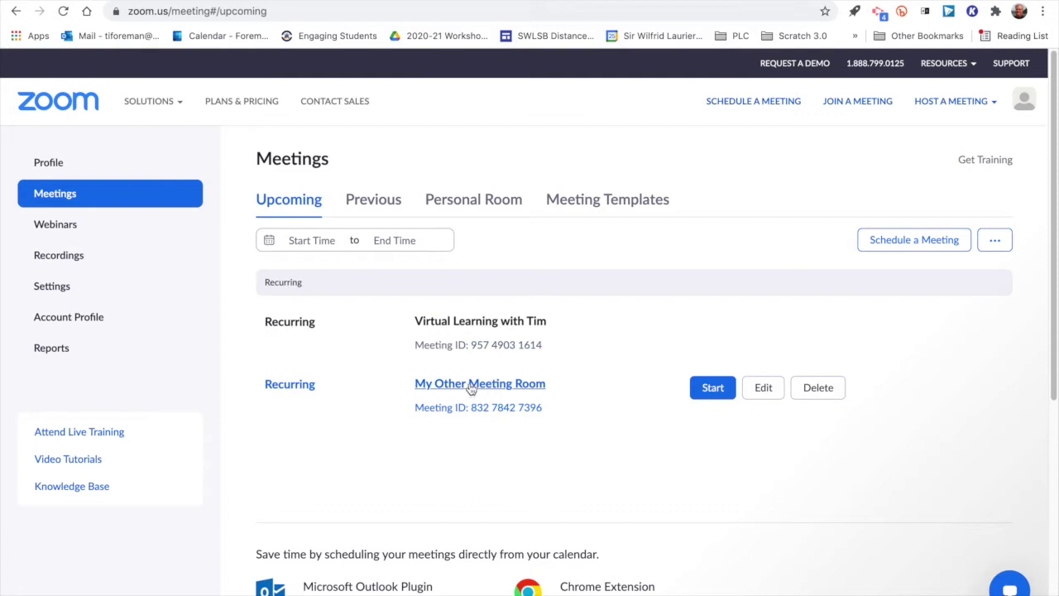
pyautogui.click(469, 387)
pyautogui.scroll(-1, 616, 367)
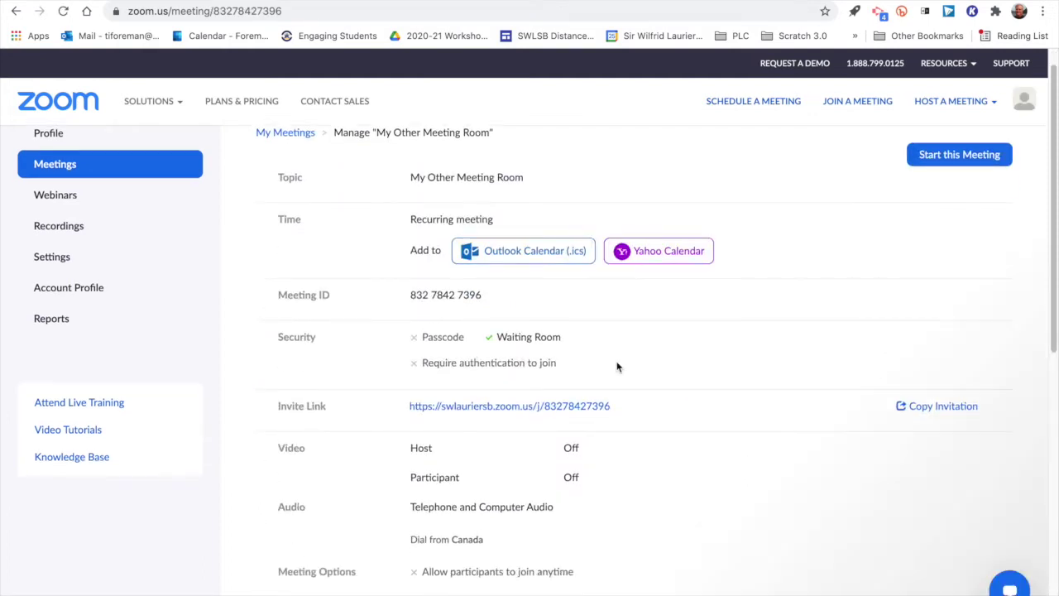
pyautogui.rightClick(460, 409)
pyautogui.click(501, 427)
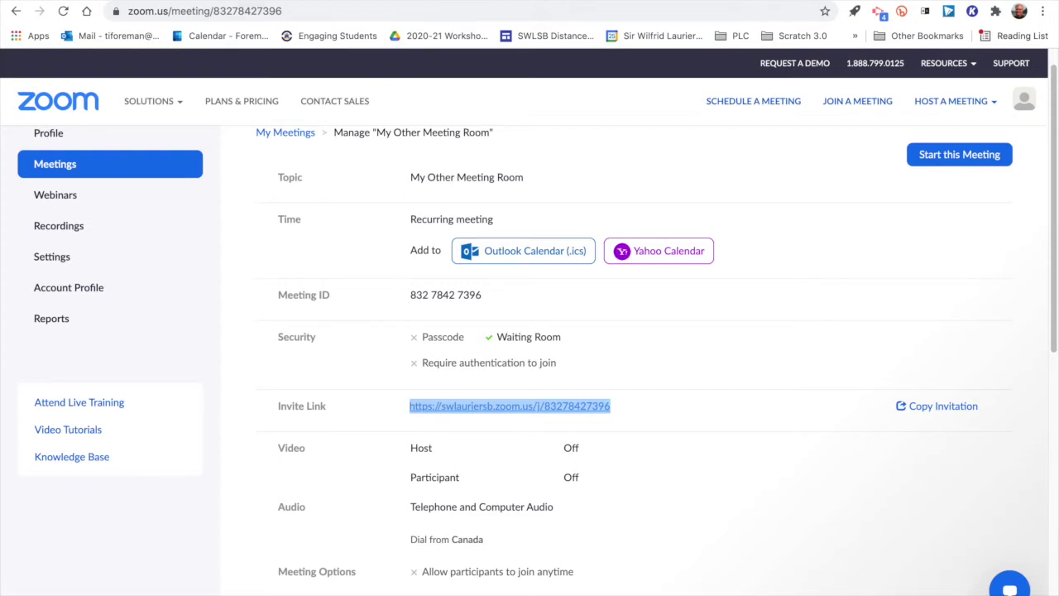
# - Return to Mozaïk Portal and add a resource titled Zoom Link Math 206 to the Online Teaching folder, with the copied meeting link as its address
pyautogui.click(407, 1)
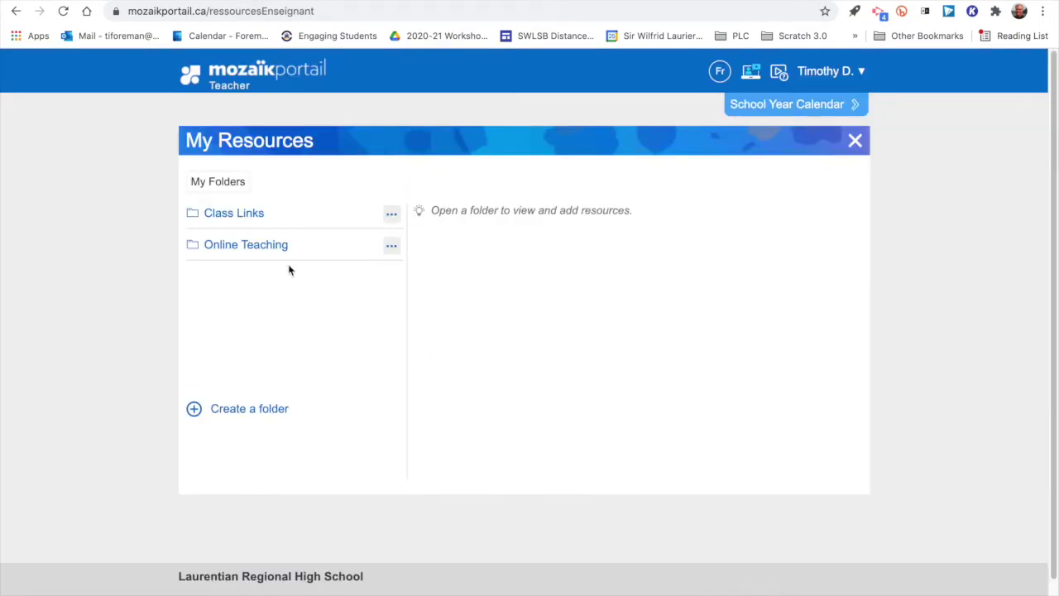
pyautogui.click(238, 247)
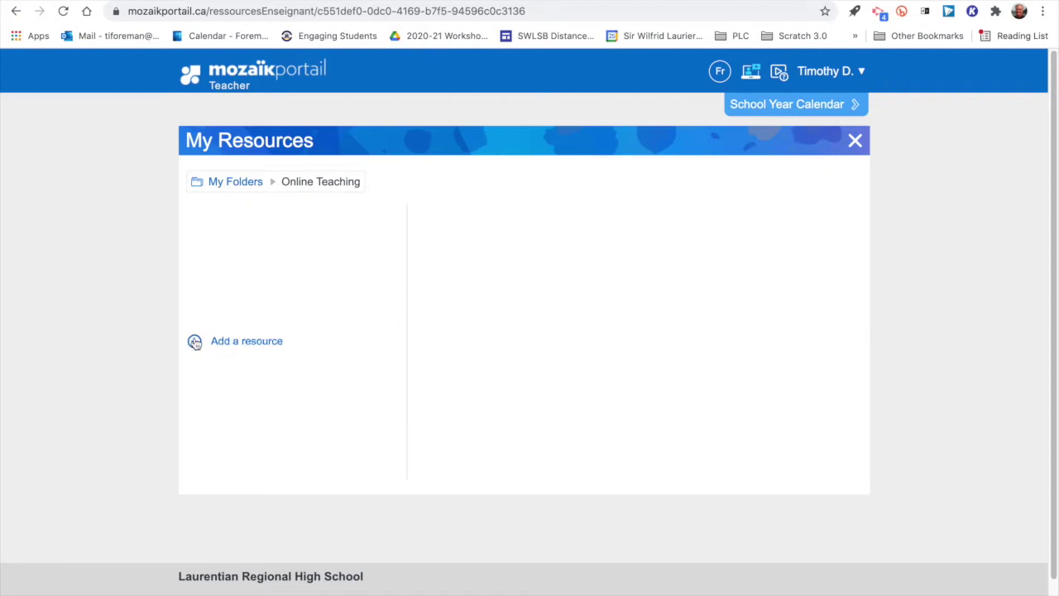
pyautogui.click(195, 343)
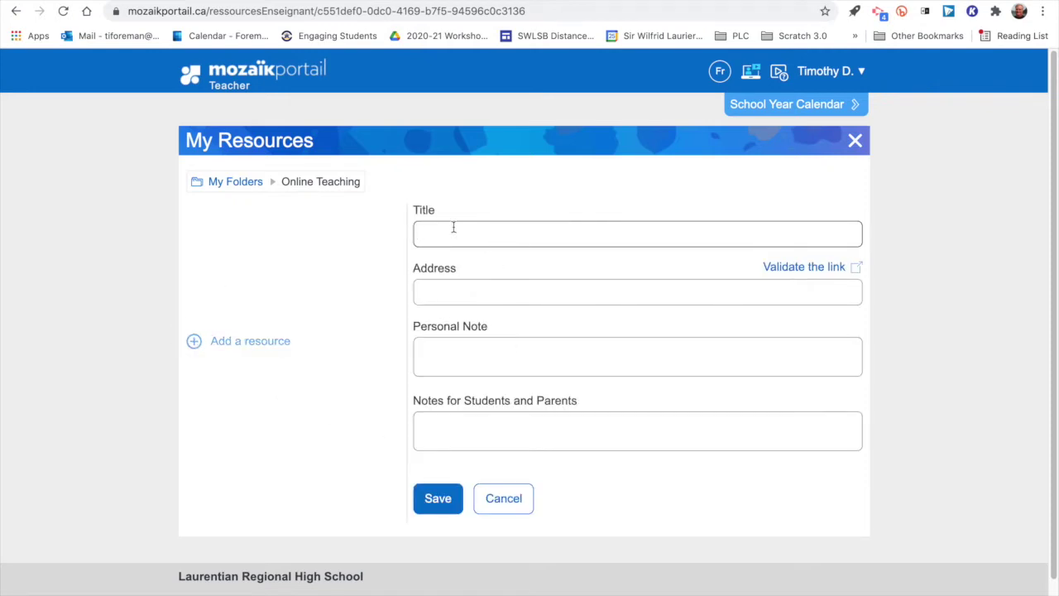
pyautogui.write('Zoom Link Math 206')
pyautogui.click(452, 290)
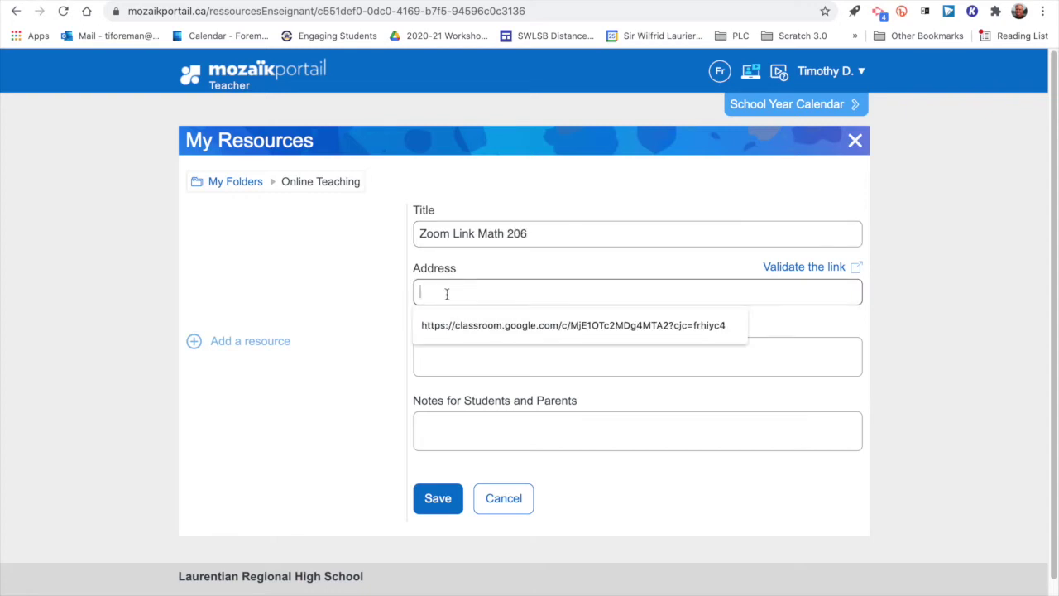
pyautogui.rightClick(448, 298)
pyautogui.click(478, 387)
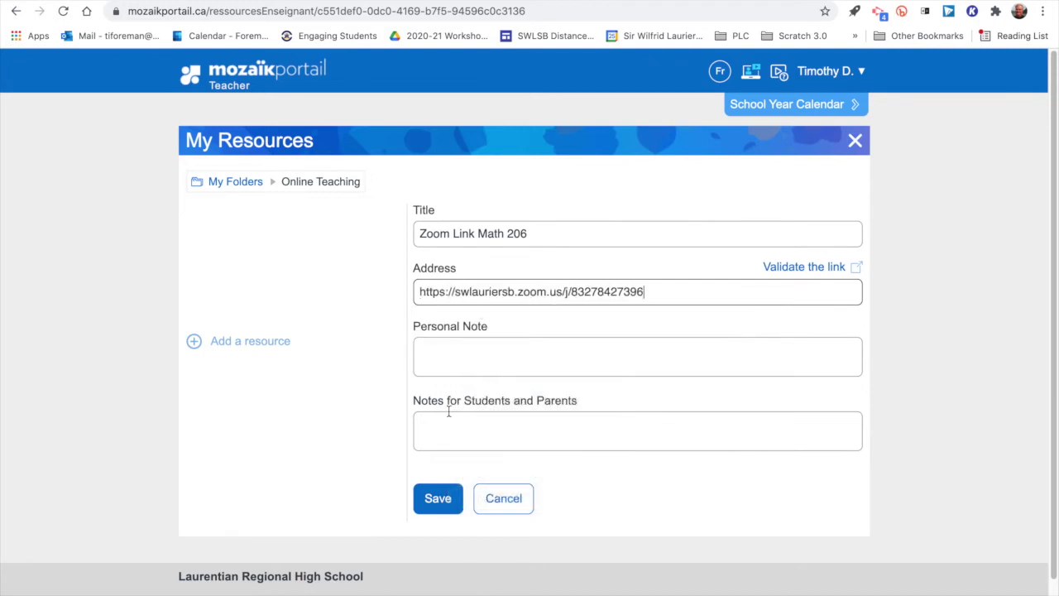
# - Validate the Zoom meeting link and save the resource
pyautogui.click(787, 268)
pyautogui.click(674, 139)
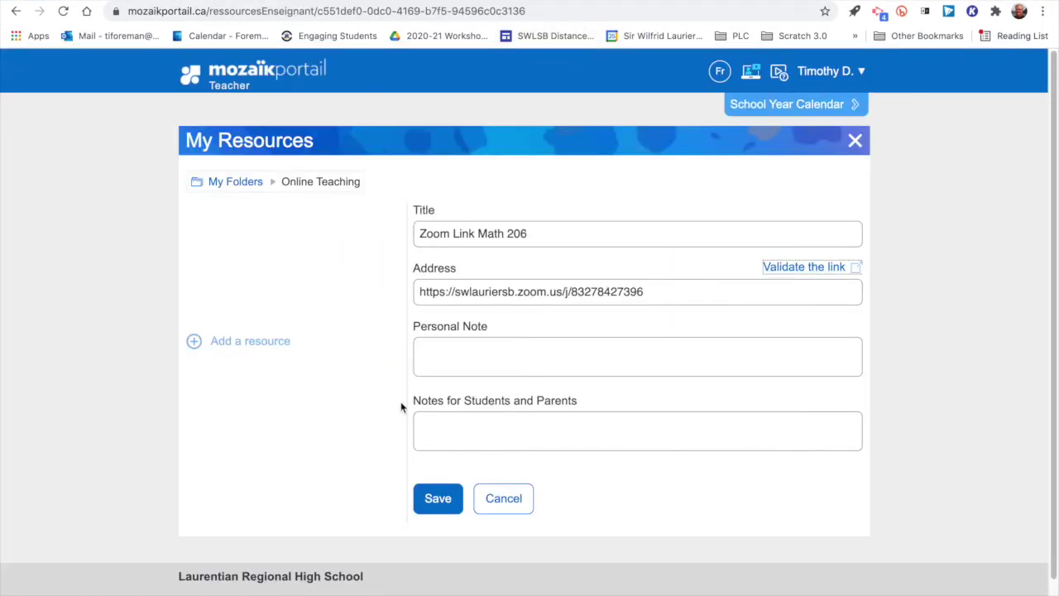
pyautogui.click(441, 502)
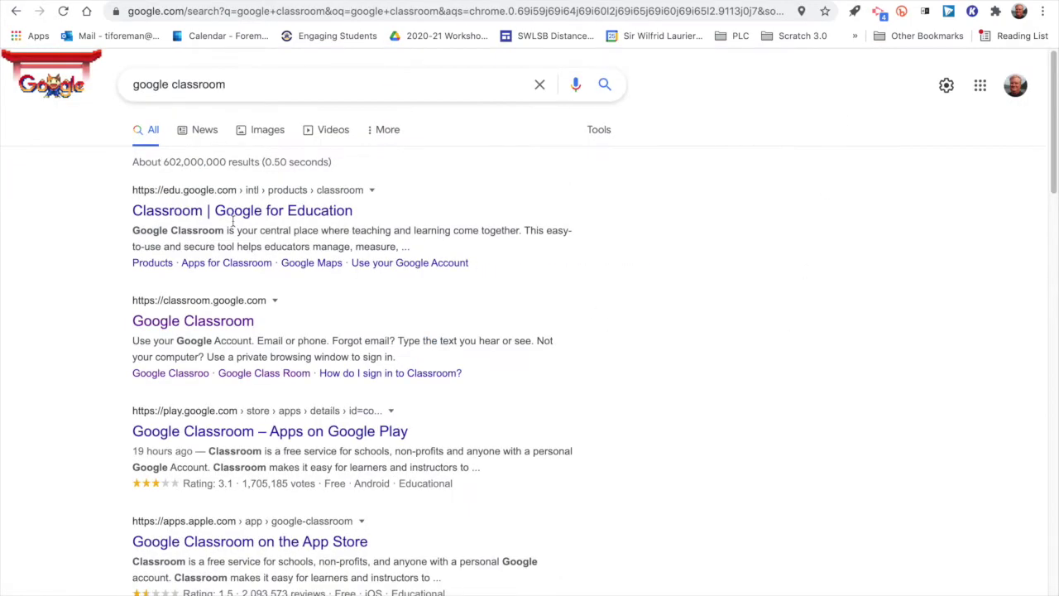
# - Open Google Classroom from the search results and copy the invite link from the New Demo class's settings
pyautogui.click(164, 324)
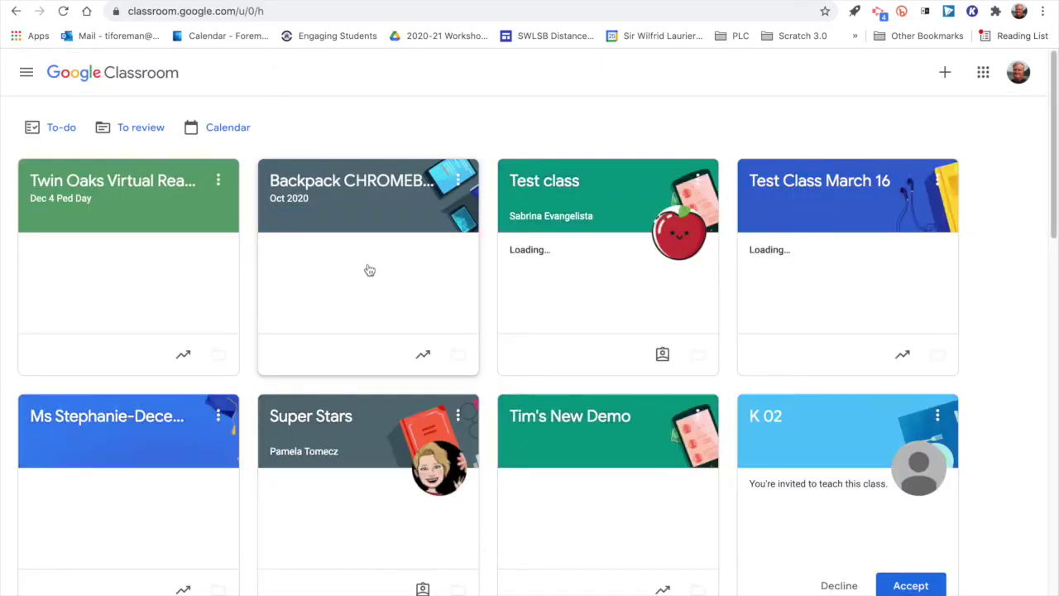
pyautogui.click(552, 439)
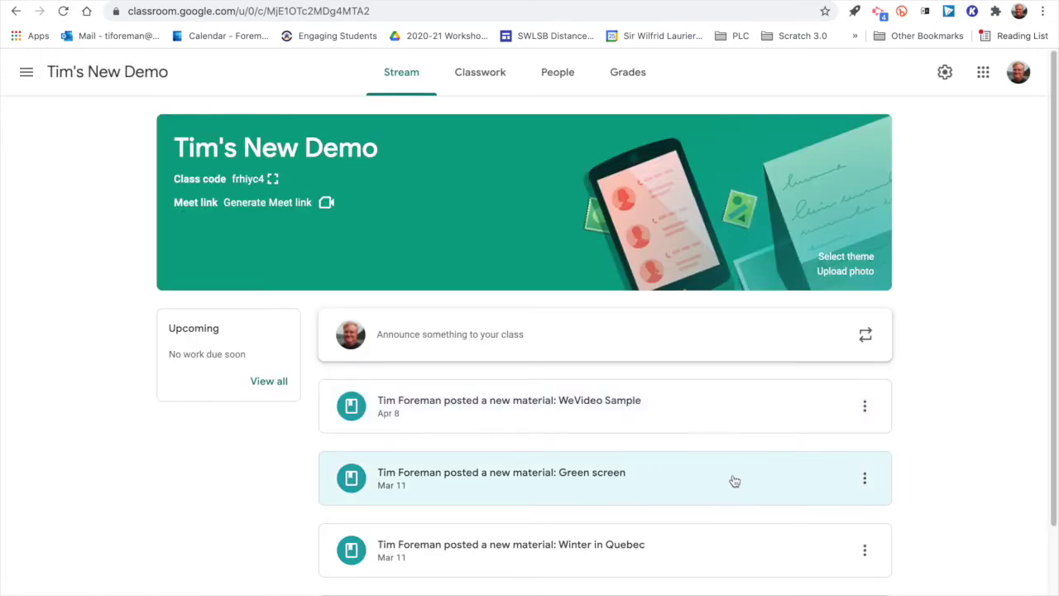
pyautogui.click(944, 72)
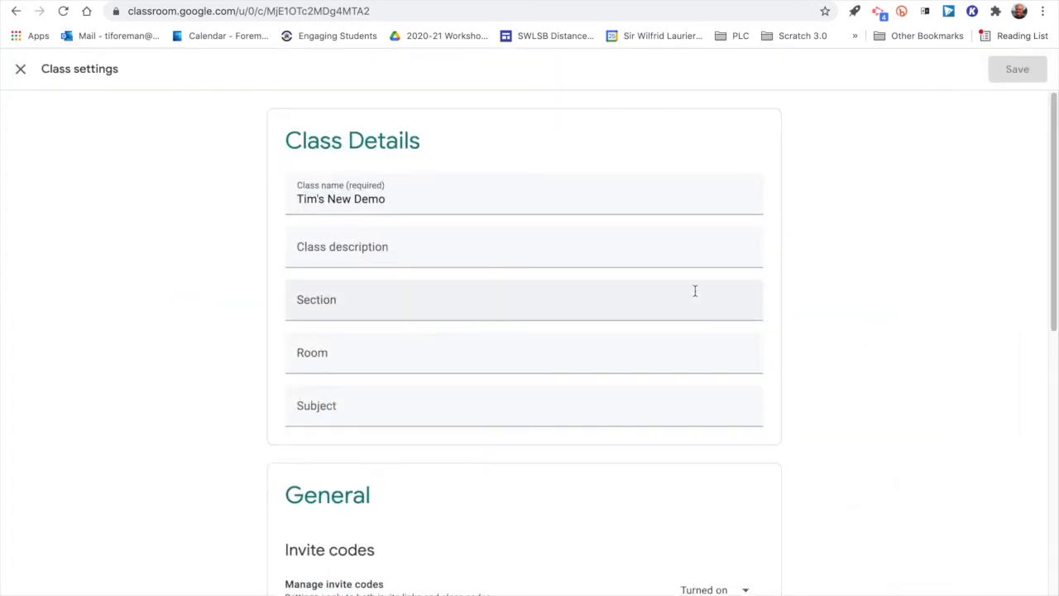
pyautogui.scroll(-4, 700, 284)
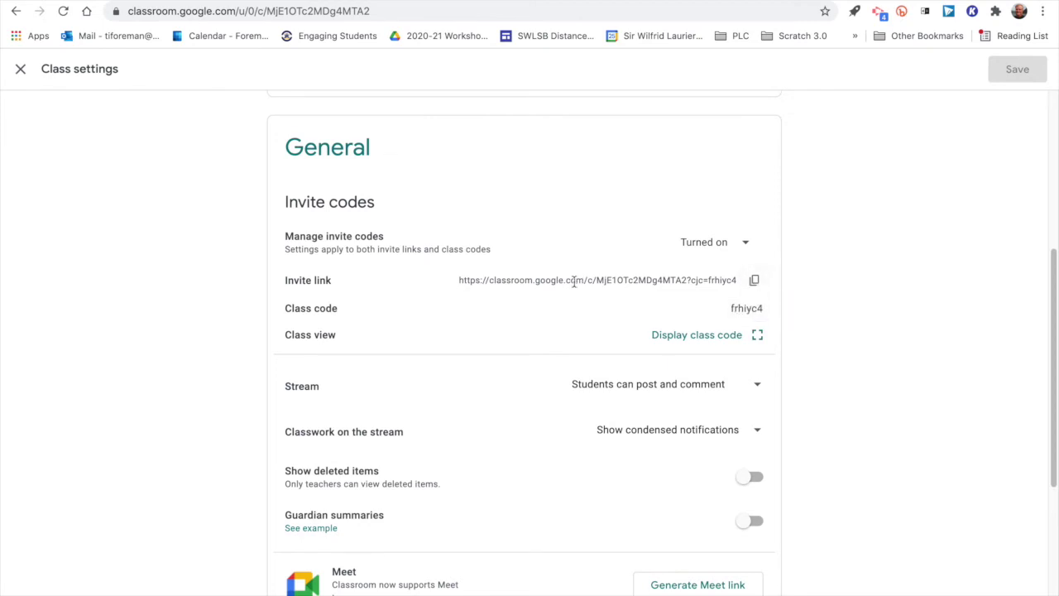
pyautogui.moveTo(458, 280); pyautogui.dragTo(724, 291)
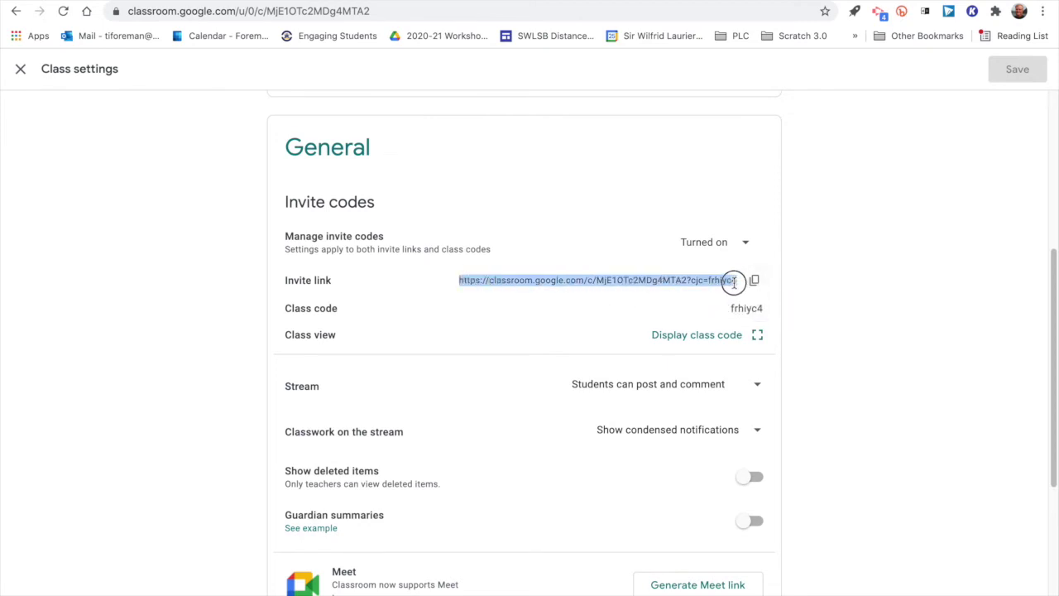
pyautogui.rightClick(672, 282)
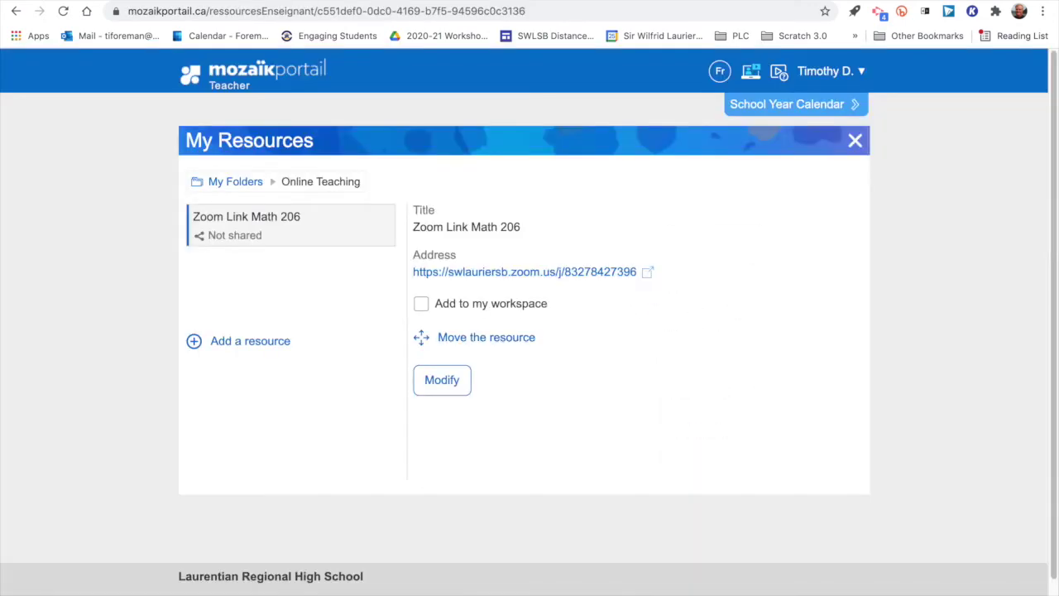
# - Add a resource titled Google Classroom Math 206 in Mozaïk Portal's Online Teaching folder, with the copied class invite link as its address
pyautogui.click(226, 341)
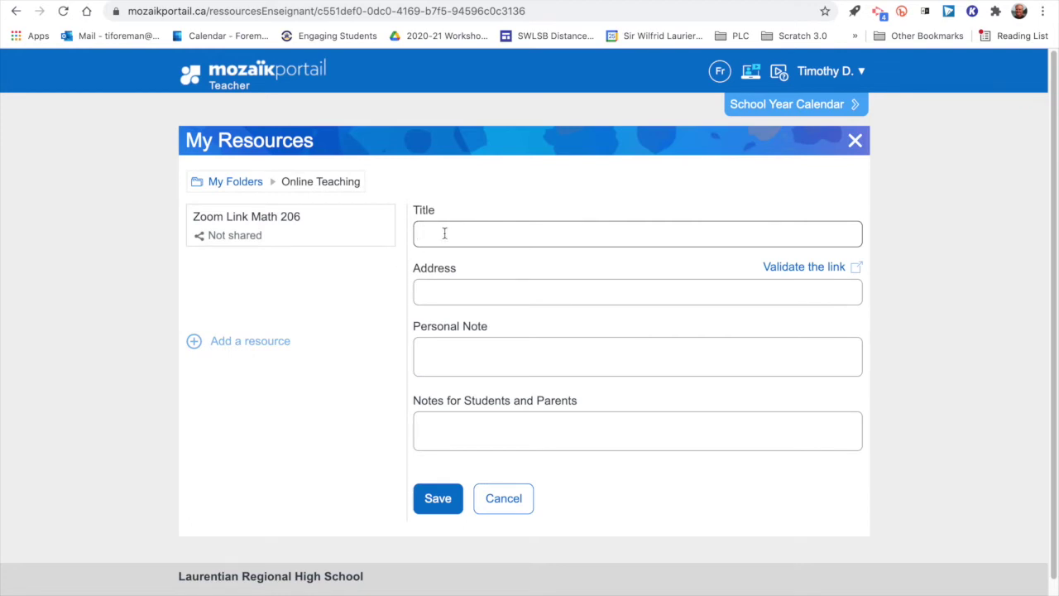
pyautogui.write('G')
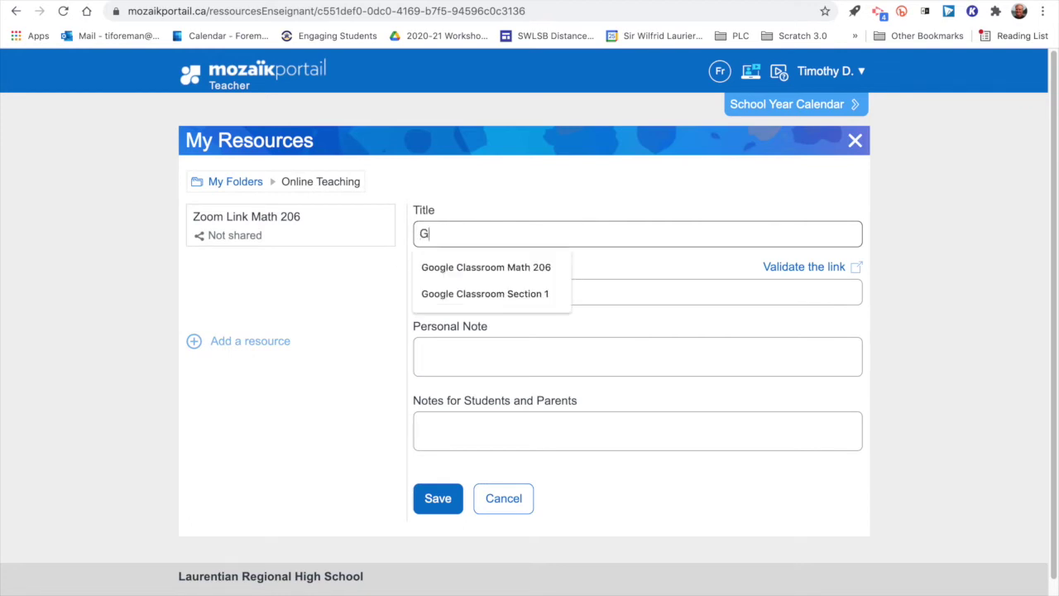
pyautogui.write('oogle Classroom')
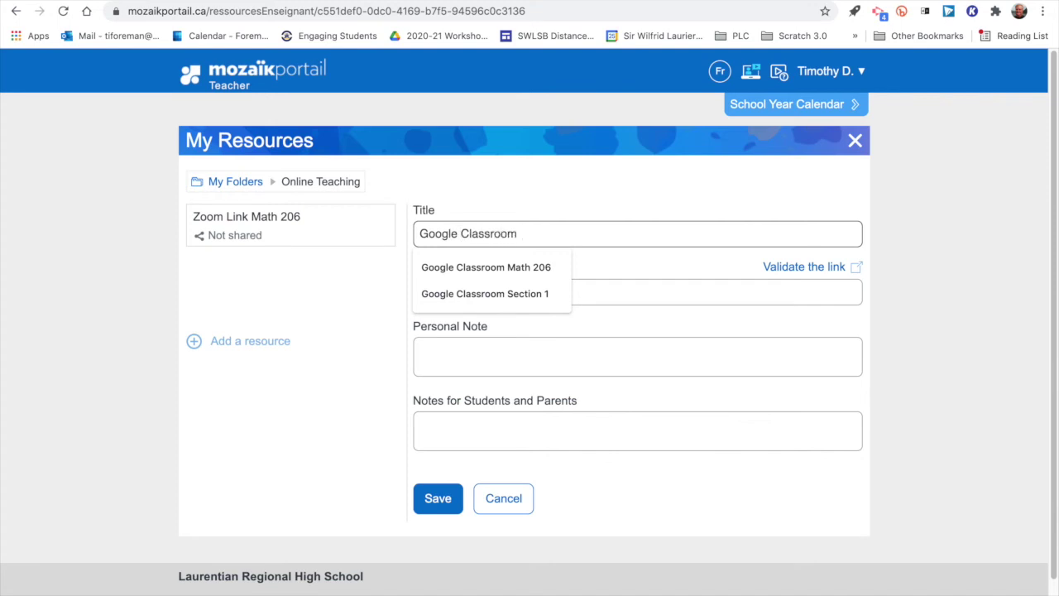
pyautogui.write(' Math 206')
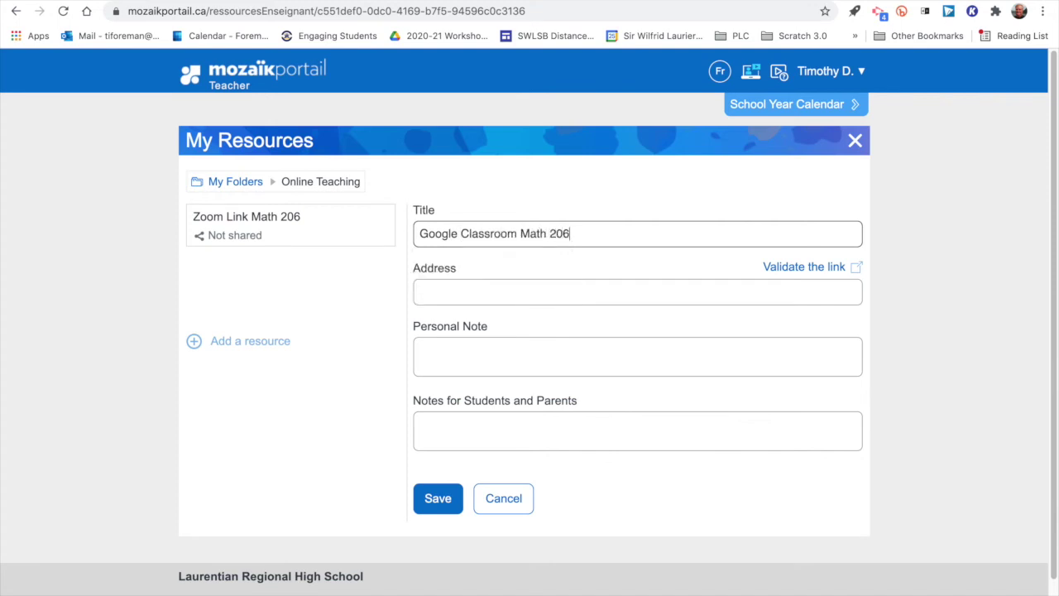
pyautogui.click(440, 292)
pyautogui.rightClick(440, 291)
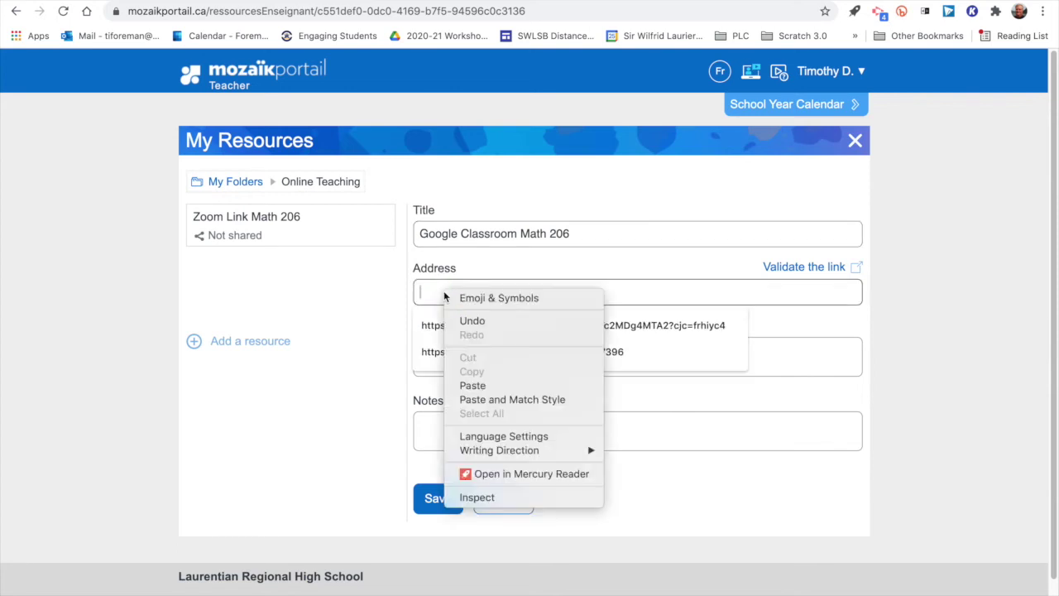
pyautogui.click(472, 385)
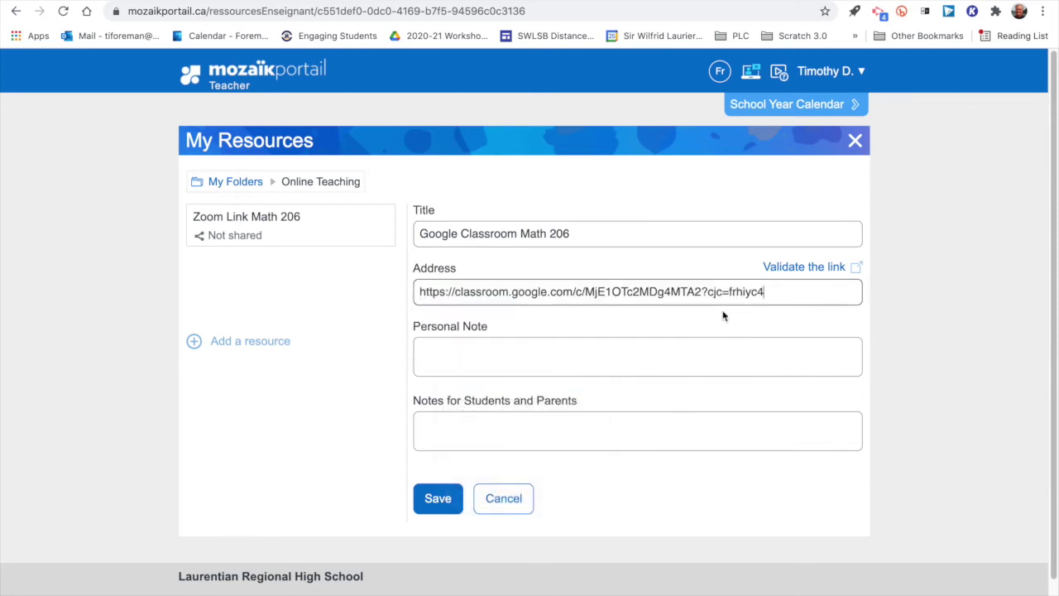
# - Validate the Google Classroom link, return to the resource form and save it
pyautogui.click(787, 268)
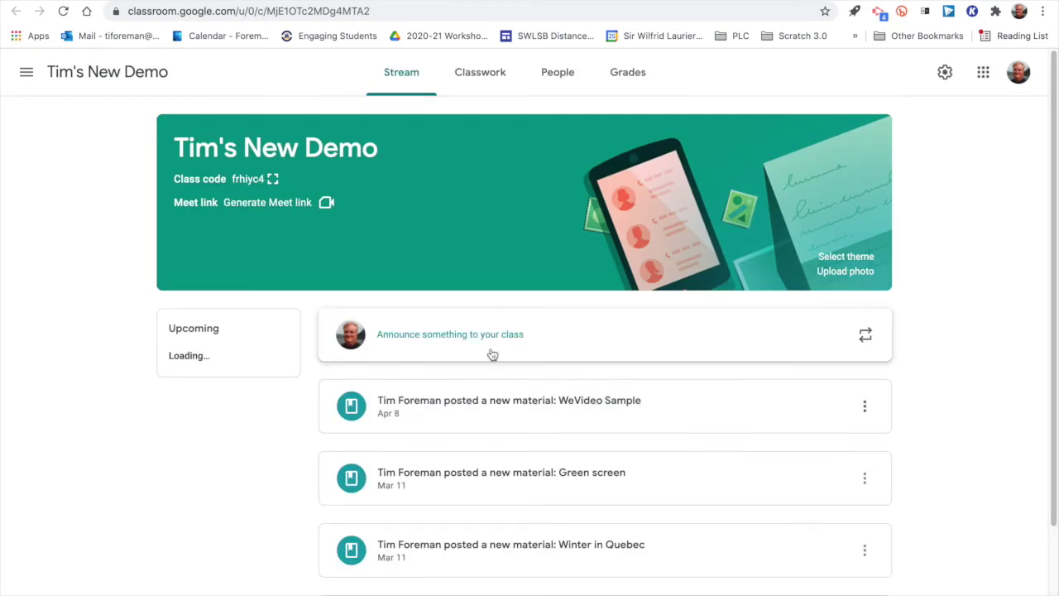
pyautogui.click(397, 1)
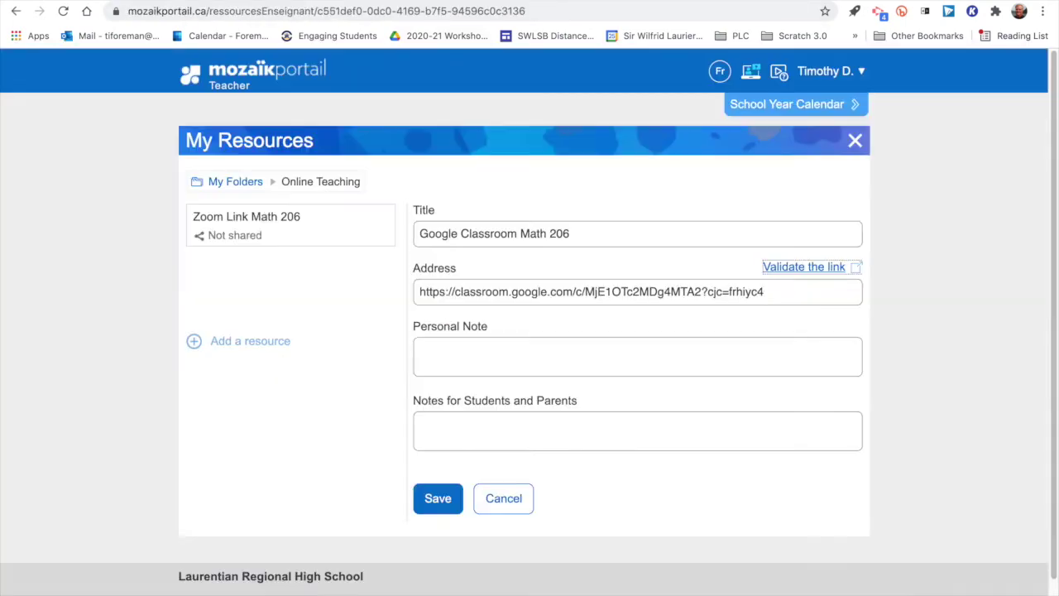
pyautogui.click(439, 499)
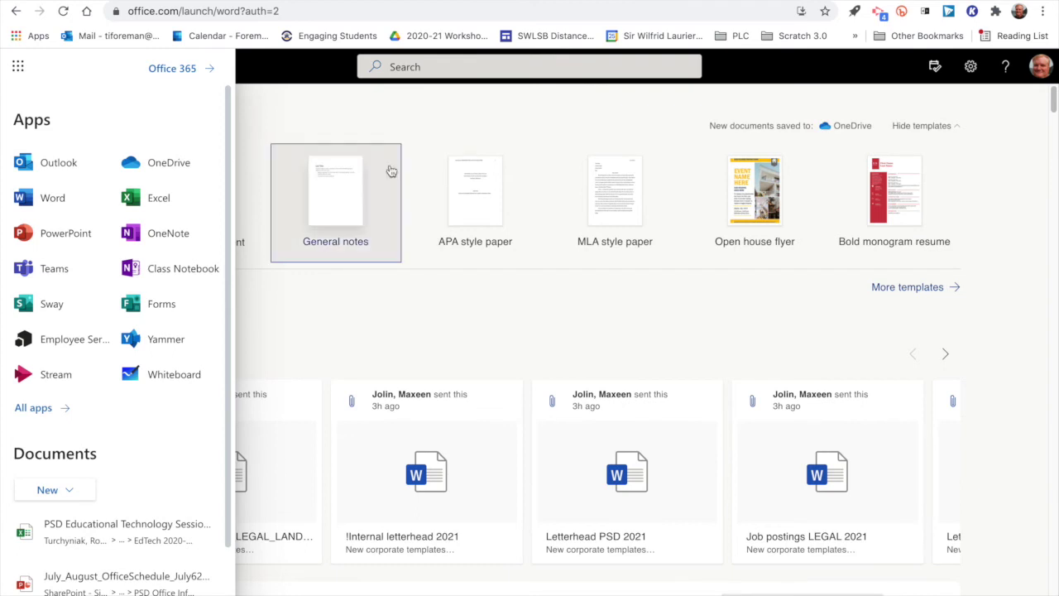
# - Open Microsoft Teams from the Office 365 apps and copy the link to the Demo Class team
pyautogui.click(17, 71)
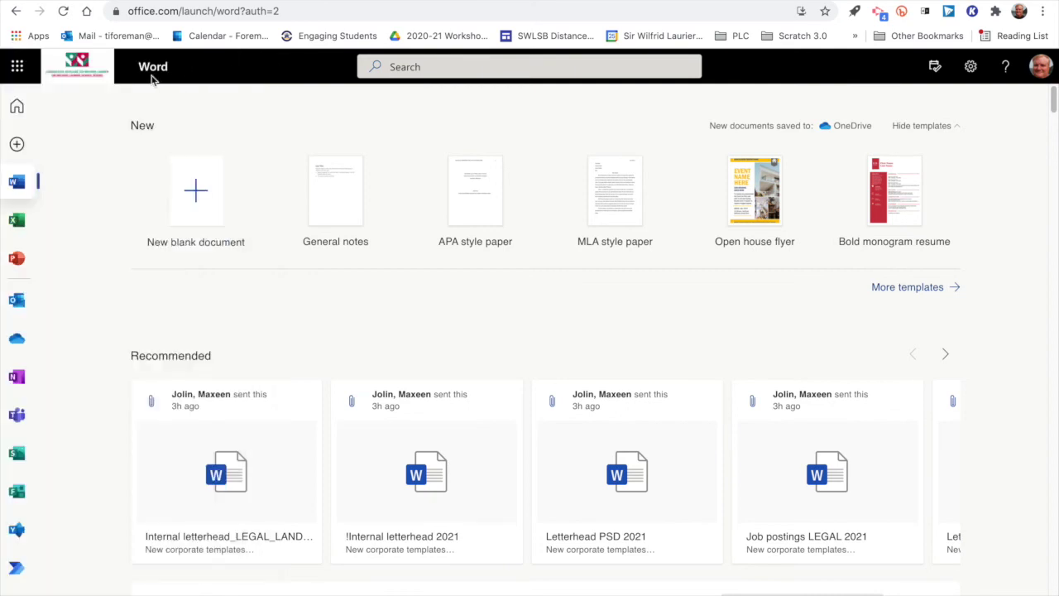
pyautogui.click(18, 72)
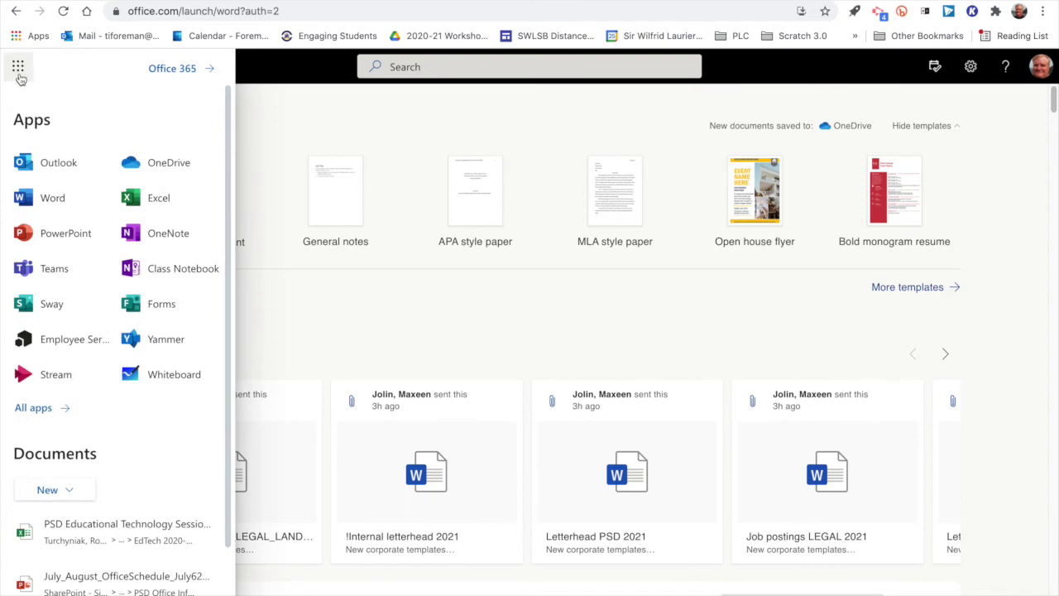
pyautogui.click(47, 270)
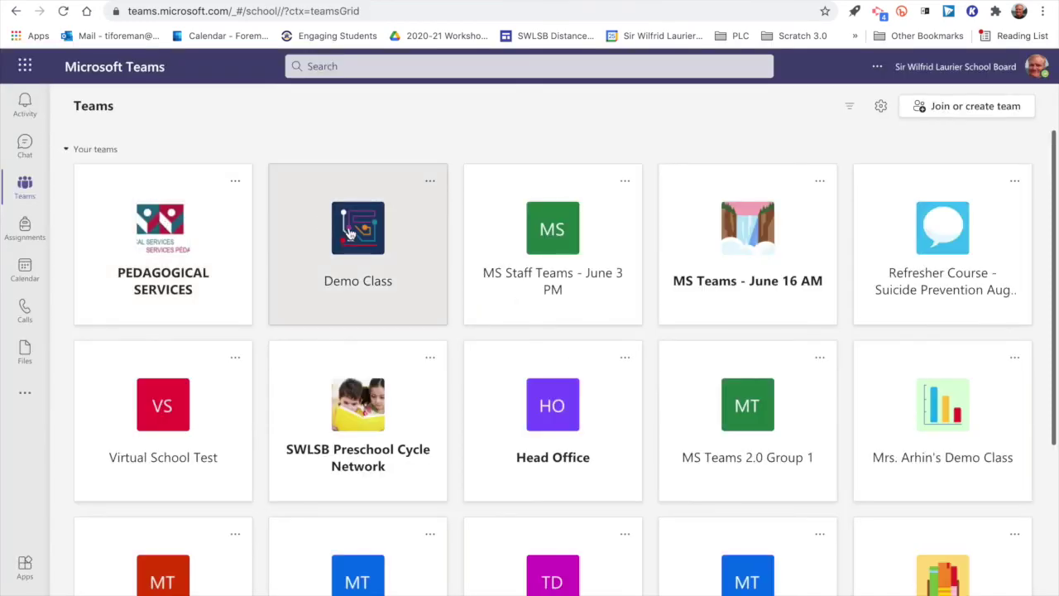
pyautogui.click(348, 233)
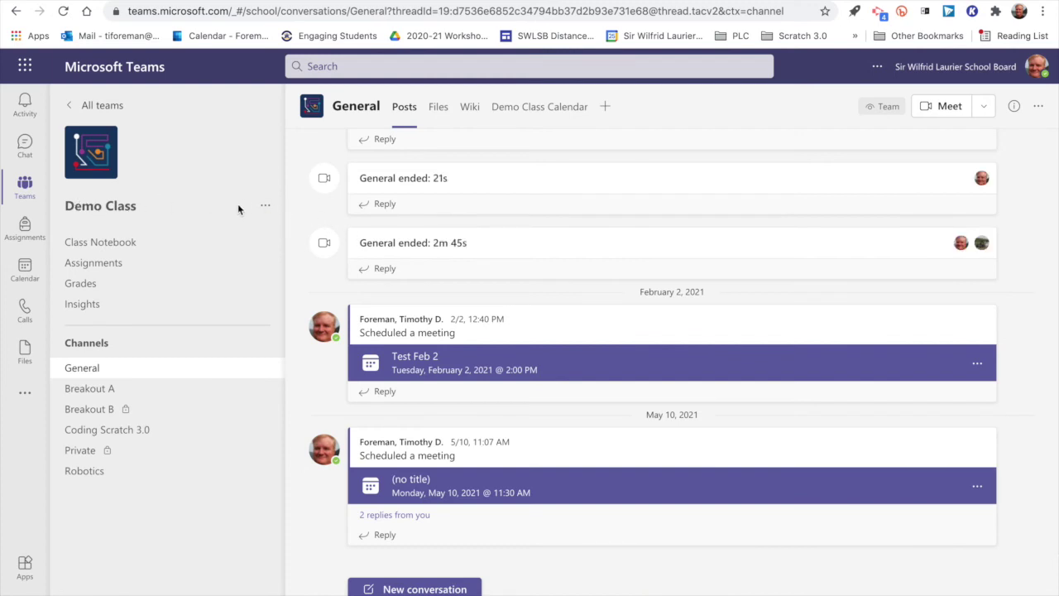
pyautogui.click(266, 206)
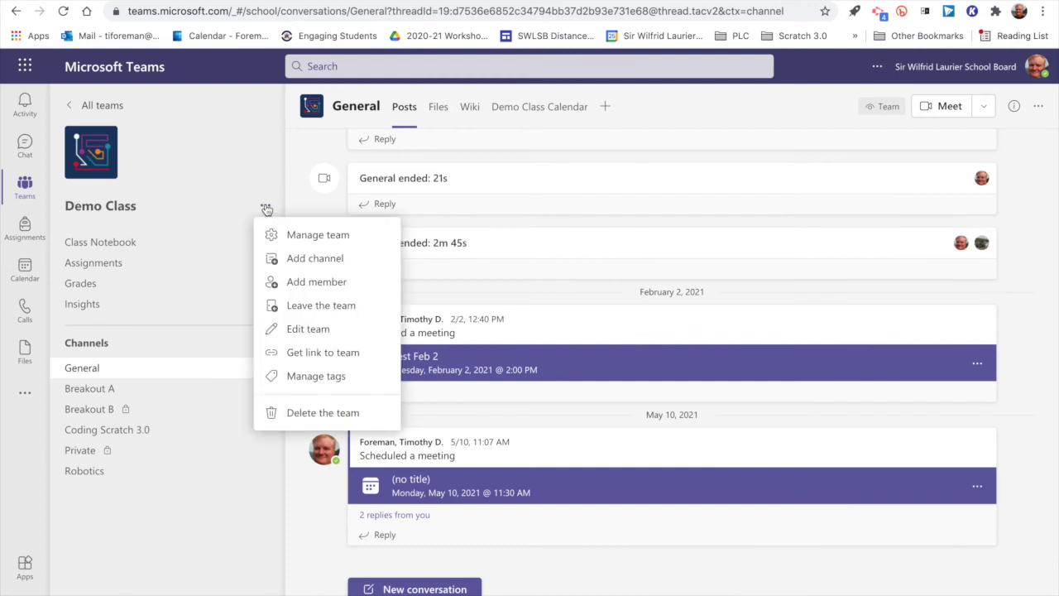
pyautogui.click(332, 356)
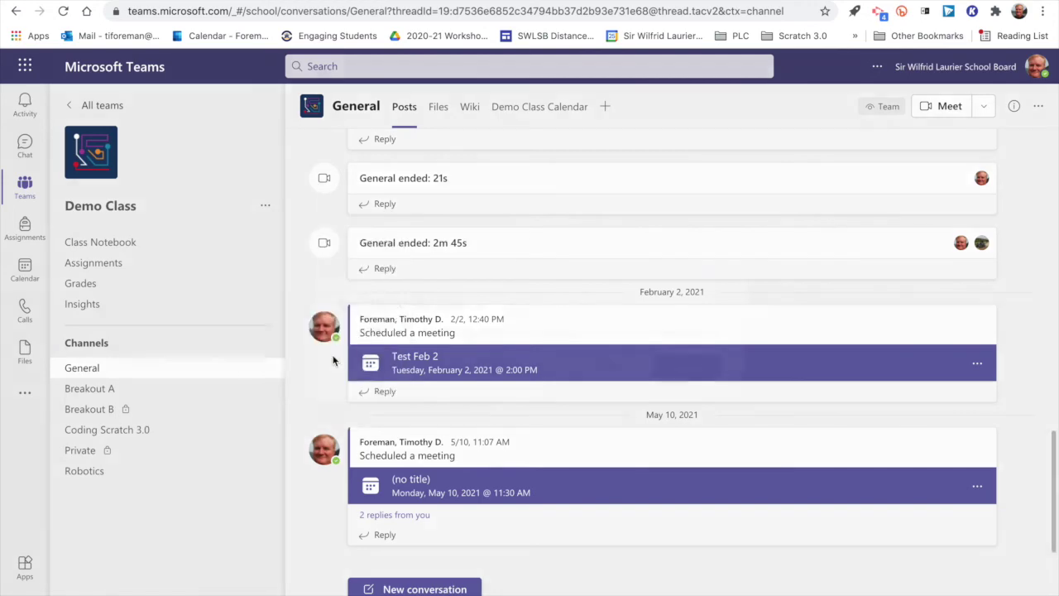
pyautogui.click(687, 370)
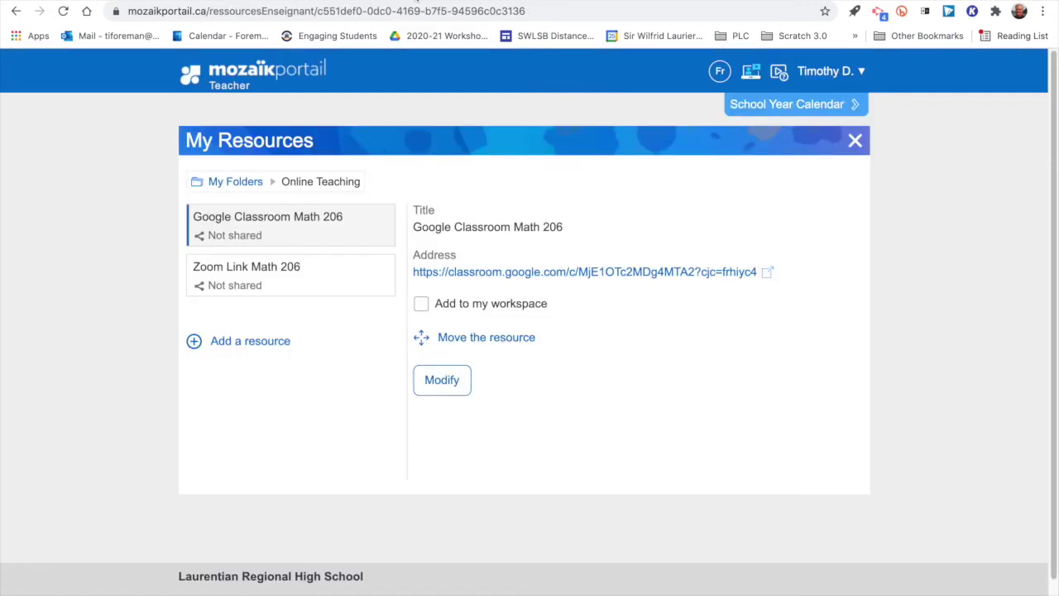
# - Add a resource titled MS Teams Math 206 in Mozaïk Portal's Online Teaching folder, with the copied team link as its address
pyautogui.click(247, 348)
pyautogui.click(438, 226)
pyautogui.write('MS Teams Math 206')
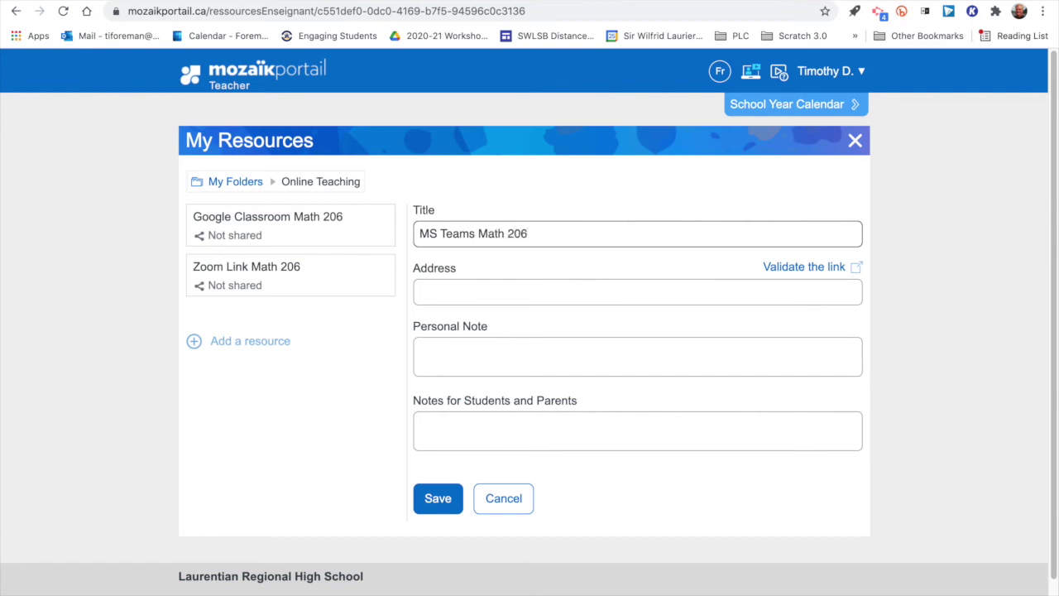
pyautogui.click(451, 295)
pyautogui.rightClick(451, 294)
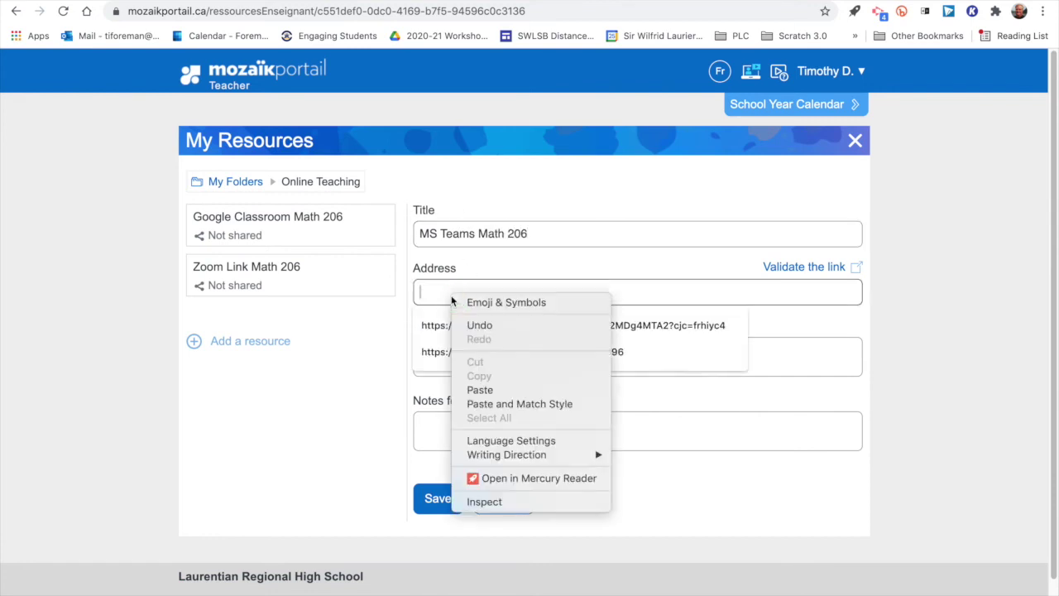
pyautogui.click(479, 390)
# - Validate the Teams link, close the page it opens and save the resource
pyautogui.click(799, 267)
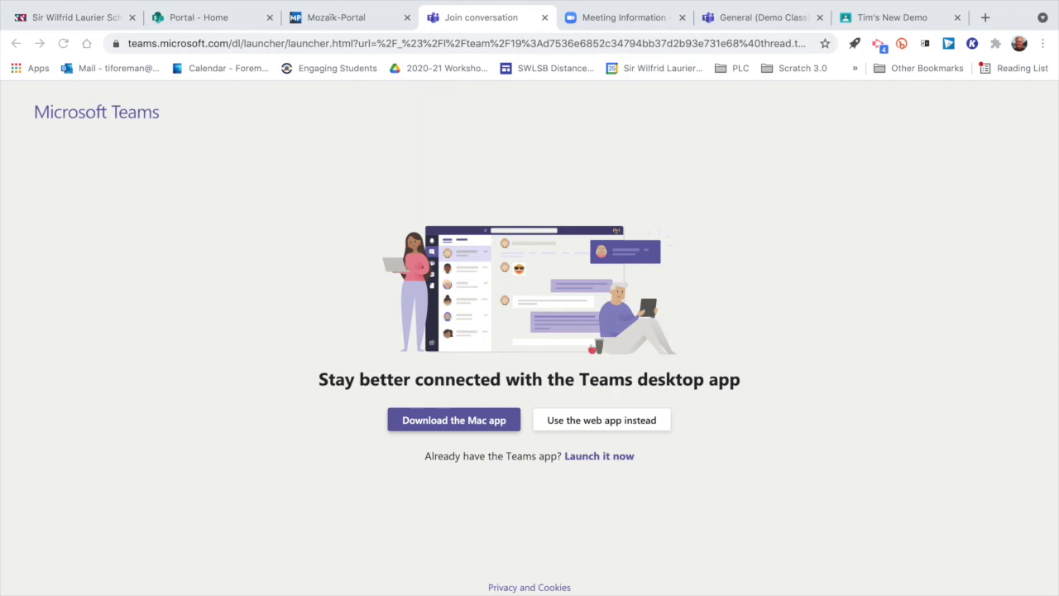
pyautogui.click(543, 17)
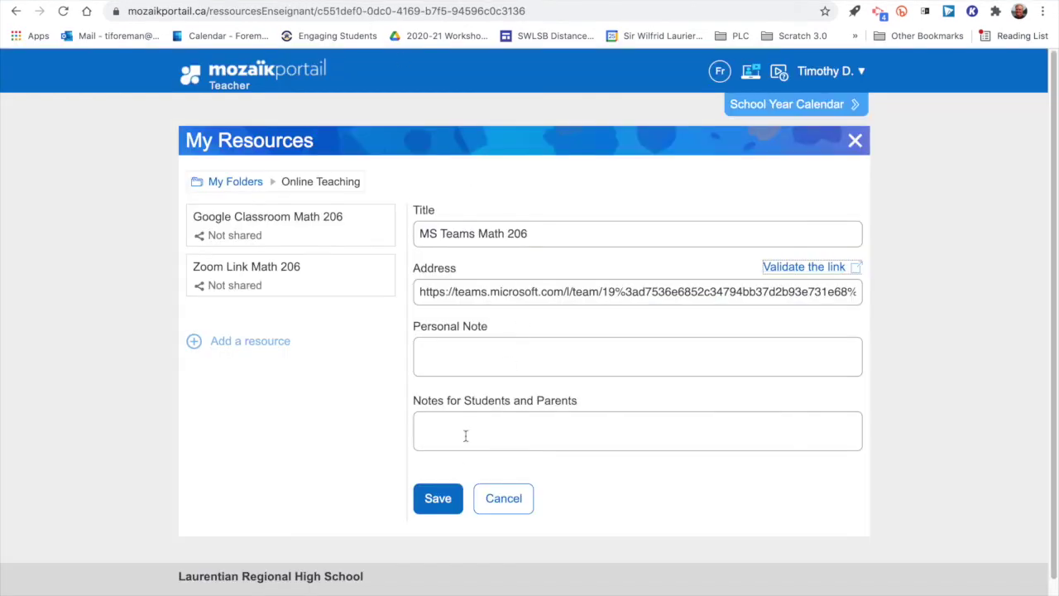
pyautogui.click(438, 499)
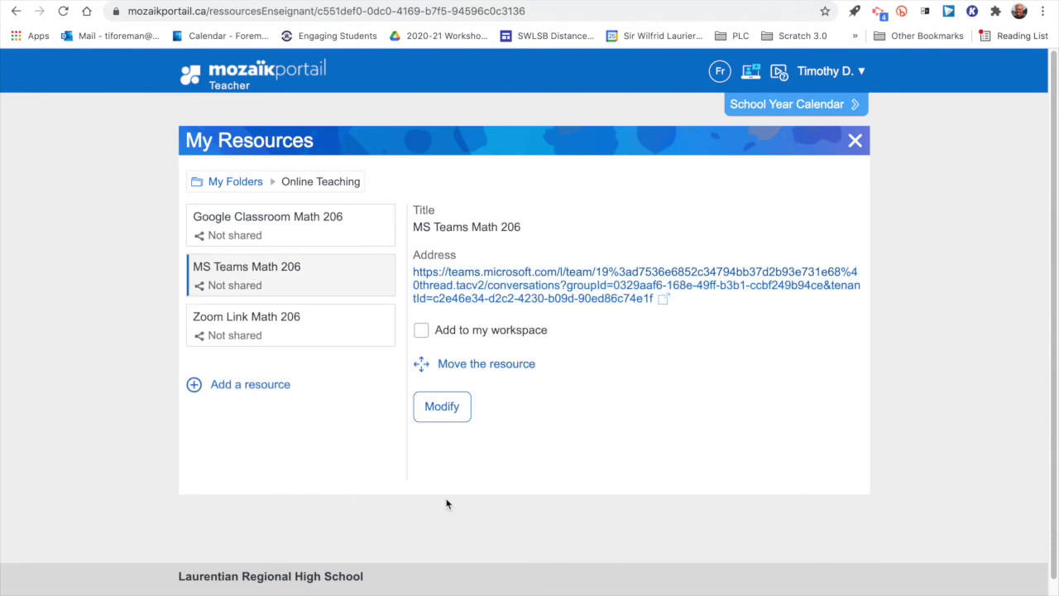